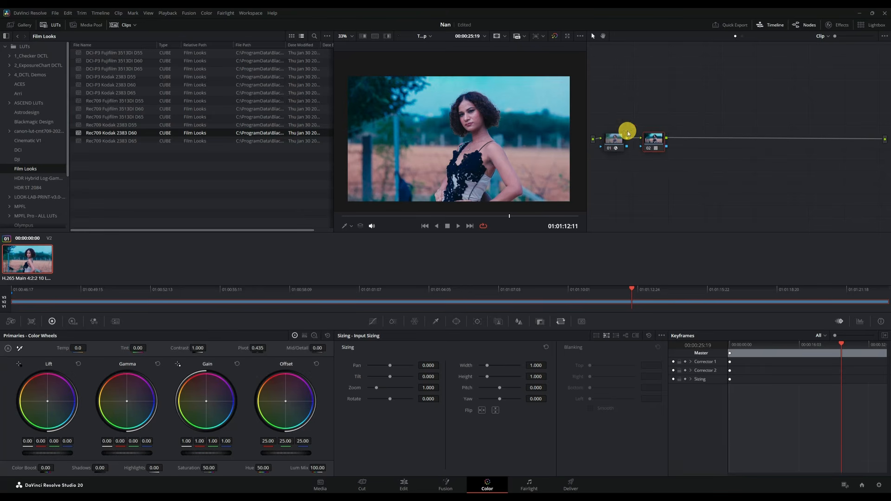
# Tidy the two nodes in the enlarged node graph and label the first node CST.
pyautogui.moveTo(587, 146); pyautogui.dragTo(606, 138)
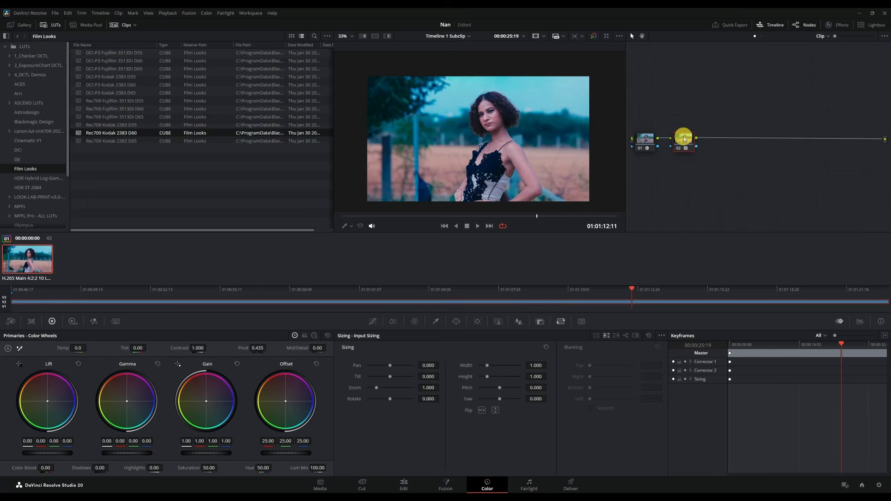
pyautogui.moveTo(678, 138); pyautogui.dragTo(679, 137)
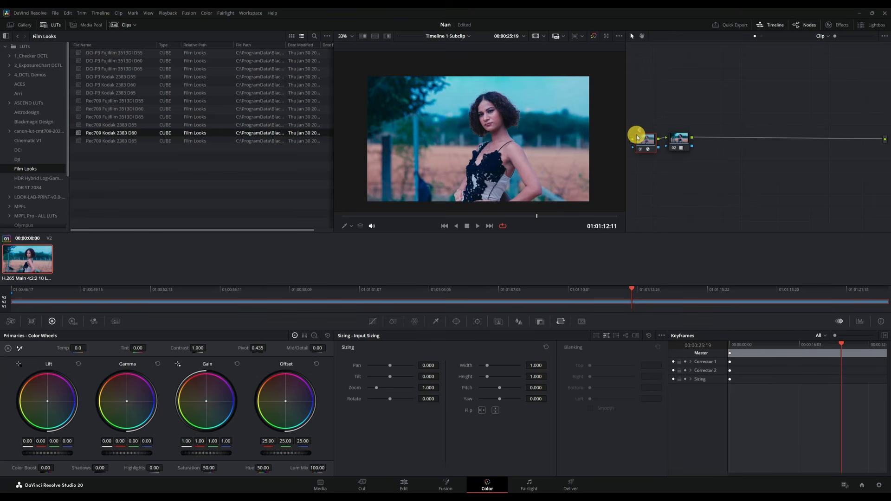
pyautogui.press('c')
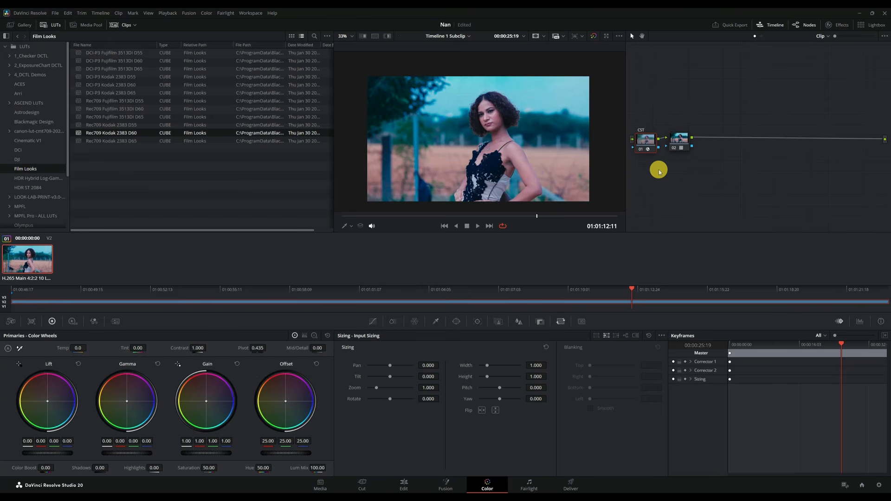
# Label the second node LUT.
pyautogui.moveTo(683, 141); pyautogui.dragTo(679, 139)
pyautogui.press('shift')
pyautogui.hotkey('shift', '/')
pyautogui.press('l')
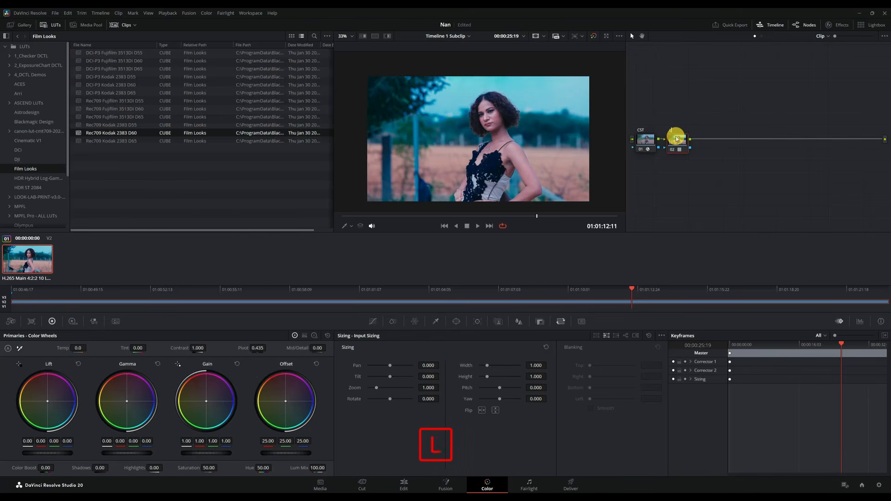
pyautogui.click(674, 195)
# Space the LUT node away from CST and add a serial node after it labelled LOOK.
pyautogui.moveTo(679, 139); pyautogui.dragTo(696, 139)
pyautogui.press('shift')
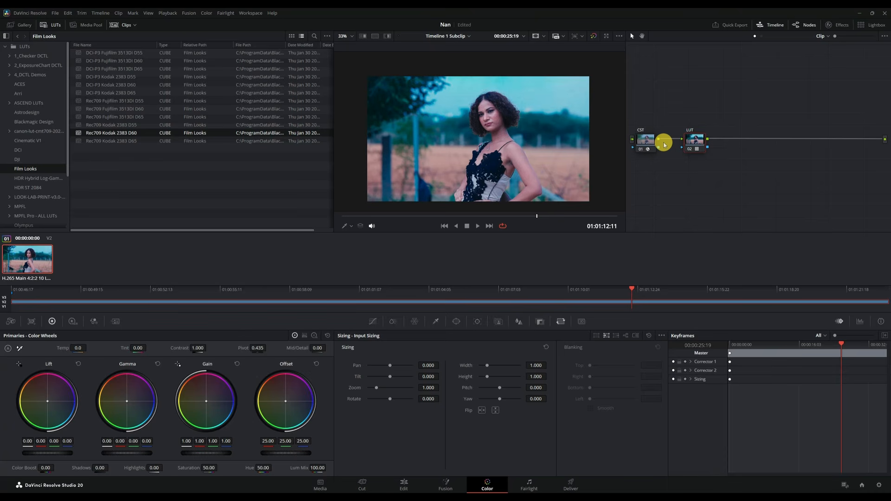
pyautogui.hotkey('alt', 's')
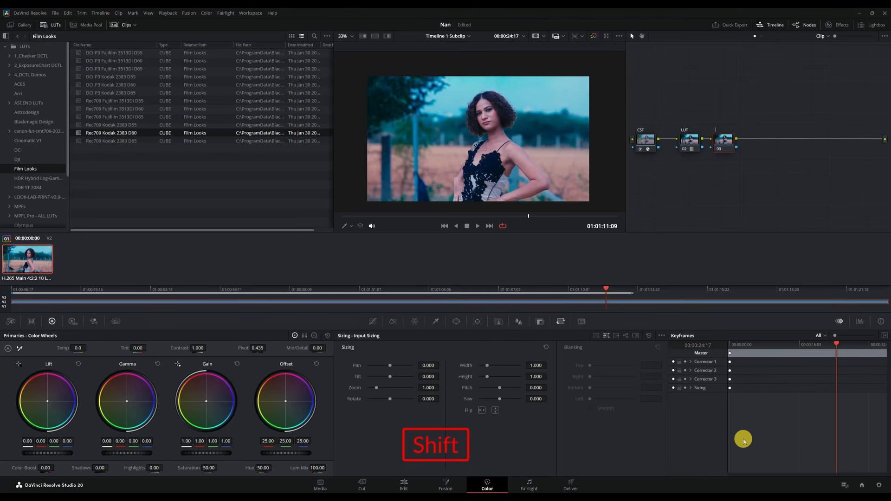
pyautogui.hotkey('shift', '/')
pyautogui.write('LOOK')
pyautogui.click(731, 180)
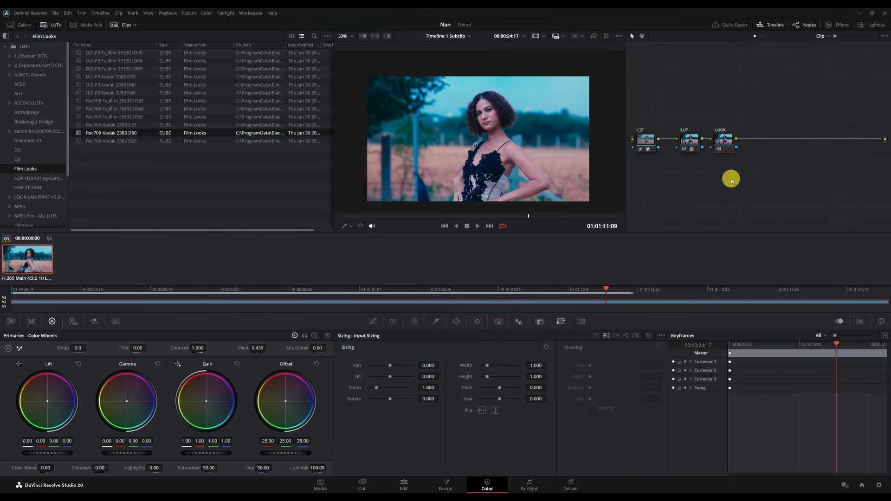
# Warm the LOOK node's Gamma to 0.03 red, -0.01 green and -0.02 blue.
pyautogui.moveTo(723, 139); pyautogui.dragTo(725, 142)
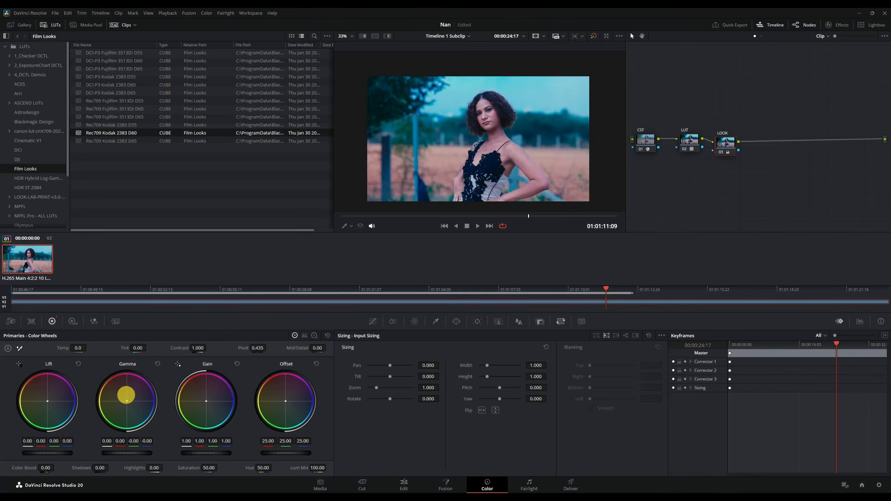
pyautogui.moveTo(126, 395); pyautogui.dragTo(115, 379)
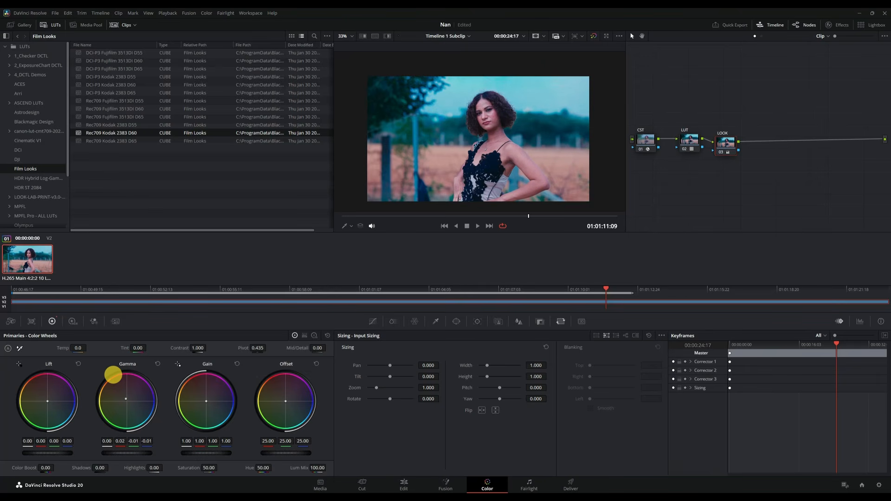
pyautogui.moveTo(112, 374); pyautogui.dragTo(109, 370)
pyautogui.moveTo(118, 368); pyautogui.dragTo(112, 368)
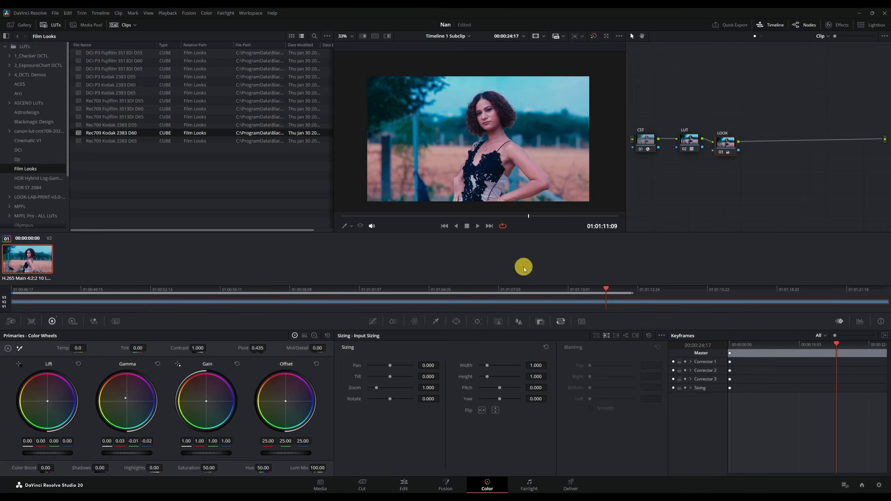
# Reduce the LUT node's Key Output Gain to 0.885.
pyautogui.click(695, 138)
pyautogui.moveTo(695, 139)
pyautogui.mouseDown()
pyautogui.moveTo(721, 144)
pyautogui.moveTo(684, 141)
pyautogui.mouseUp()
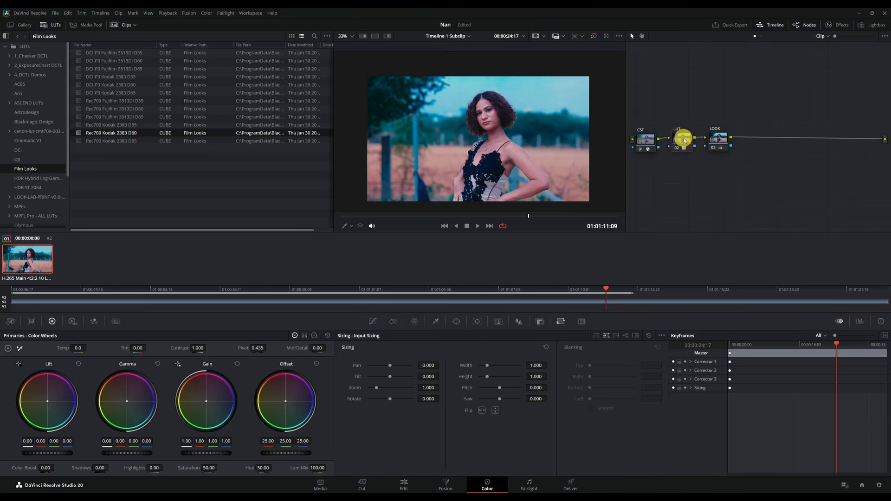
pyautogui.click(539, 321)
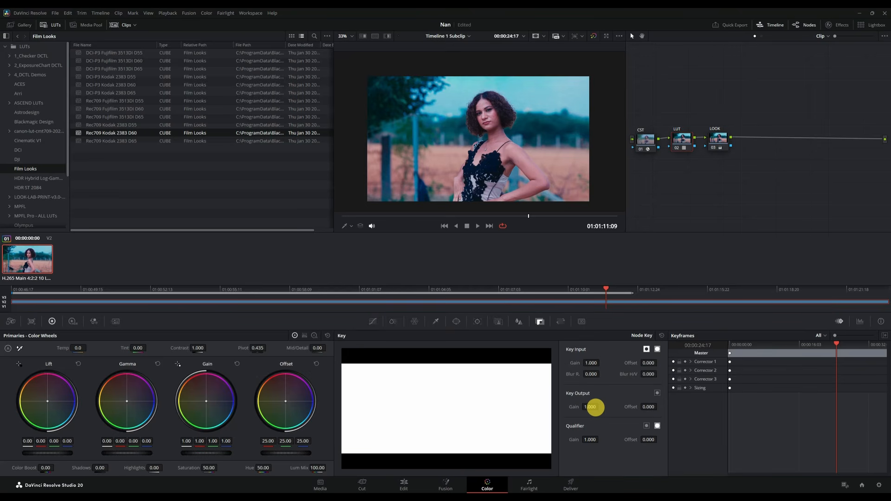
pyautogui.moveTo(594, 407)
pyautogui.mouseDown()
pyautogui.moveTo(562, 409)
pyautogui.moveTo(571, 412)
pyautogui.moveTo(539, 354)
pyautogui.moveTo(594, 404)
pyautogui.mouseUp()
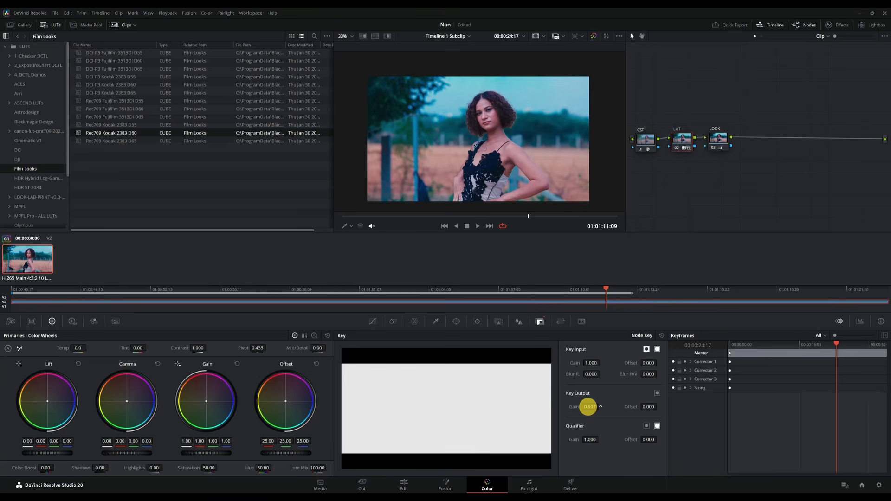
pyautogui.moveTo(582, 408); pyautogui.dragTo(578, 407)
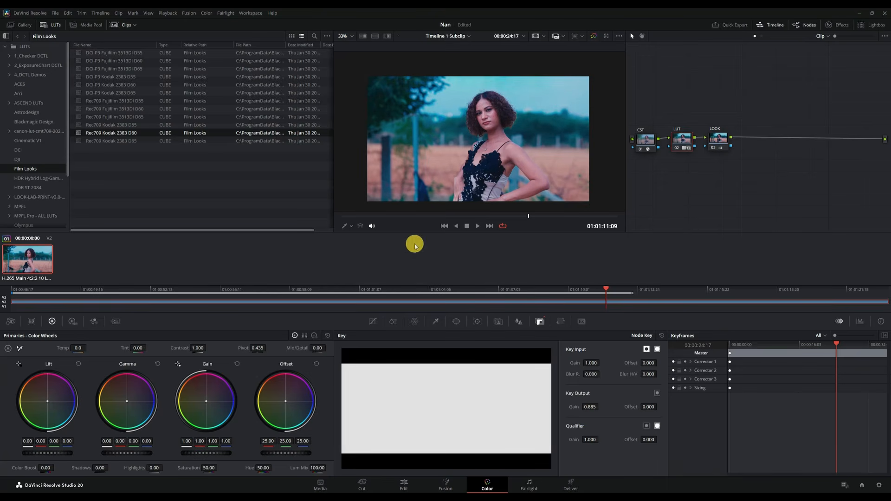
# Warm the LOOK node's Gain to 1.04 red, 0.99 green and 0.98 blue, and display the Vectorscope.
pyautogui.click(720, 138)
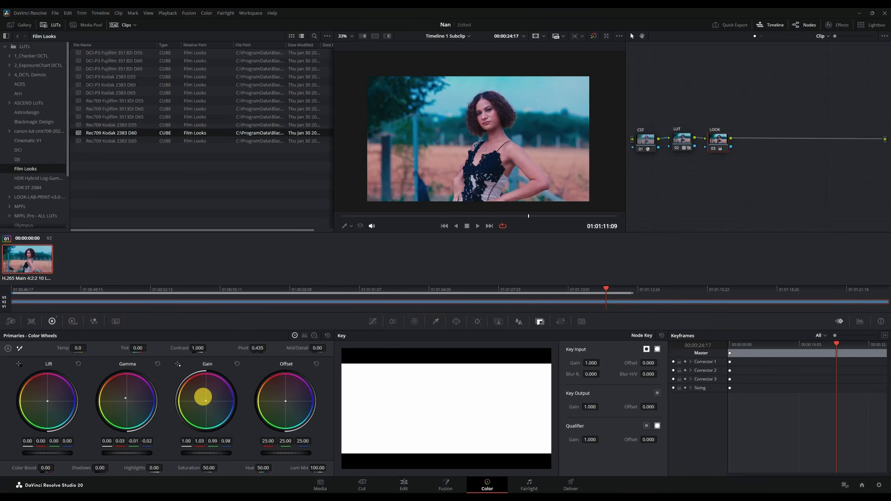
pyautogui.click(861, 322)
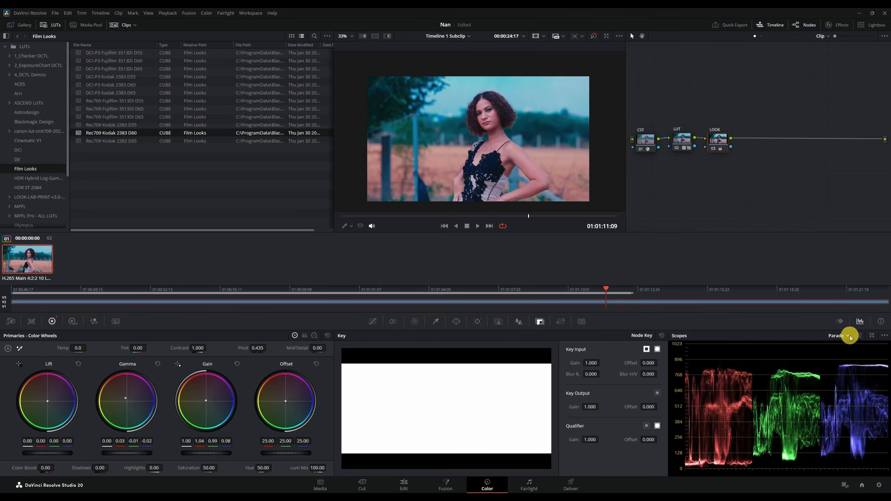
pyautogui.click(847, 336)
pyautogui.click(852, 357)
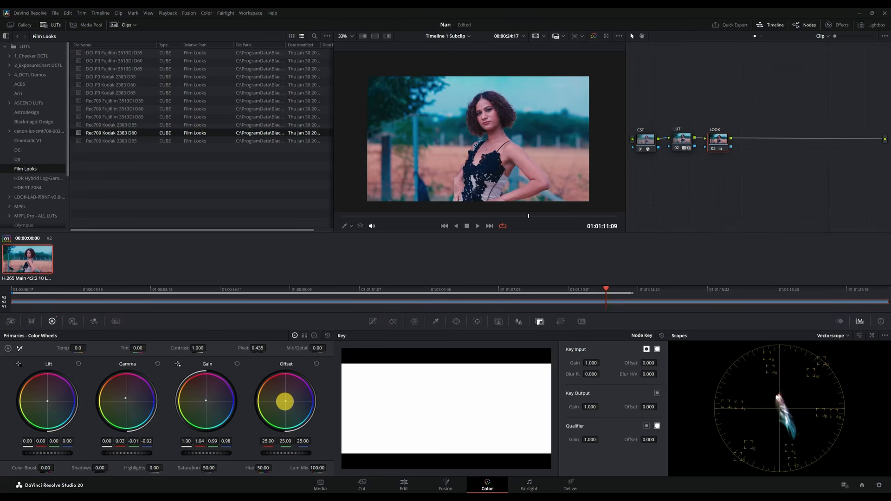
# Shift the LOOK node's Offset to 25.31 red, 25.03 green and 16.22 blue.
pyautogui.moveTo(284, 400); pyautogui.dragTo(261, 397)
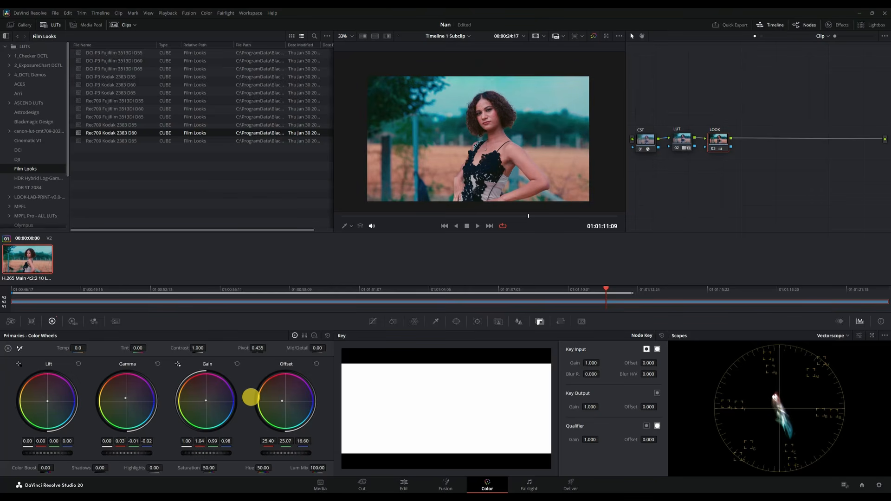
pyautogui.moveTo(251, 397); pyautogui.dragTo(251, 398)
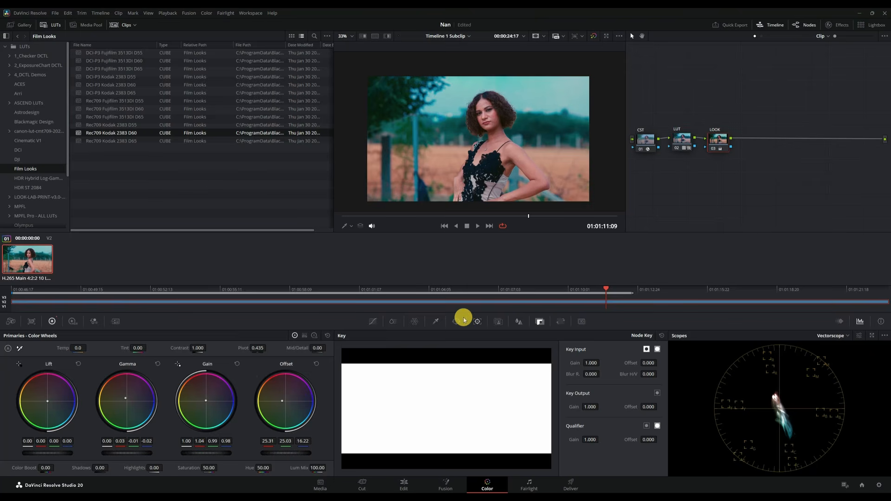
# Lower the LUT node's Key Output Gain to about 0.8 and tint its Lift to -0.03 red, 0.00 green and 0.01 blue.
pyautogui.click(680, 136)
pyautogui.moveTo(599, 412); pyautogui.dragTo(574, 410)
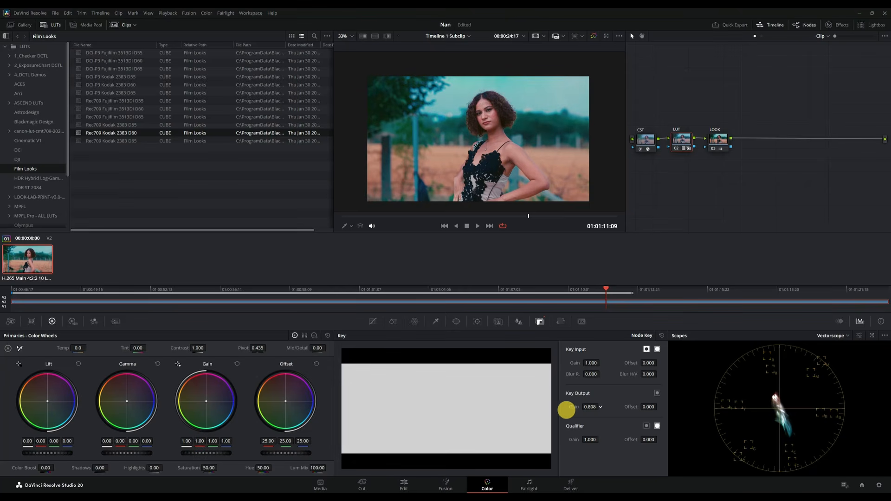
pyautogui.moveTo(58, 414); pyautogui.dragTo(48, 410)
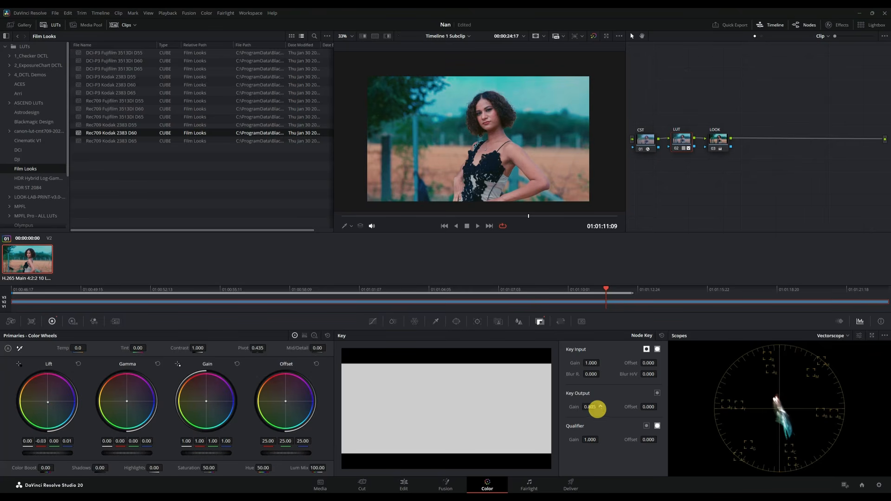
# Push the LOOK node's Gamma to 0.04 red, -0.01 green and -0.04 blue.
pyautogui.click(718, 142)
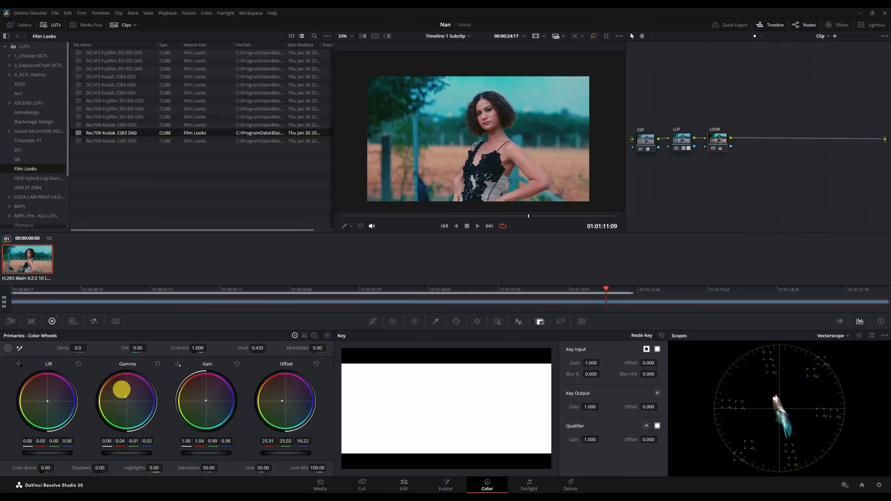
pyautogui.moveTo(121, 389); pyautogui.dragTo(107, 386)
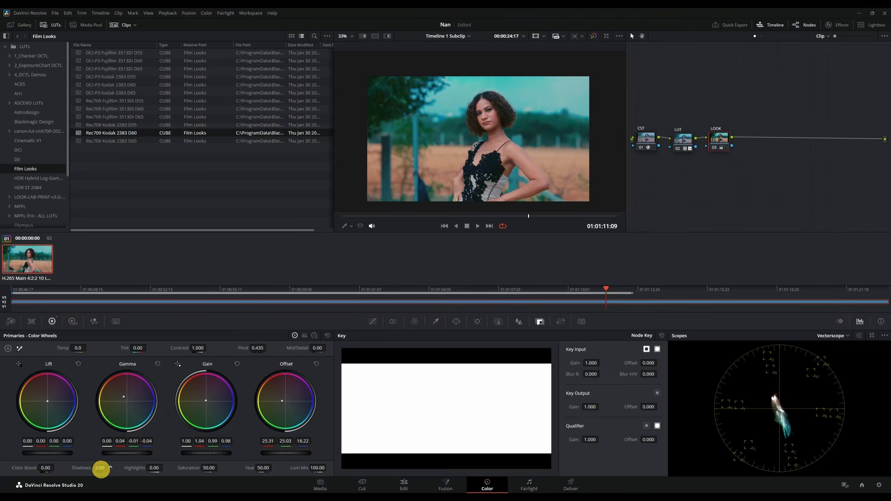
# Try raising the LOOK node's Shadows to 33.50, and reset the value.
pyautogui.moveTo(100, 468); pyautogui.dragTo(82, 469)
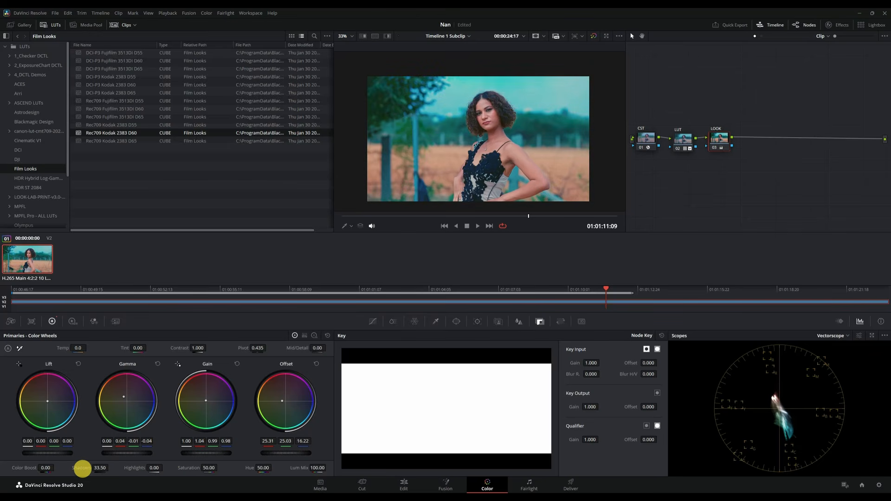
pyautogui.doubleClick(82, 469)
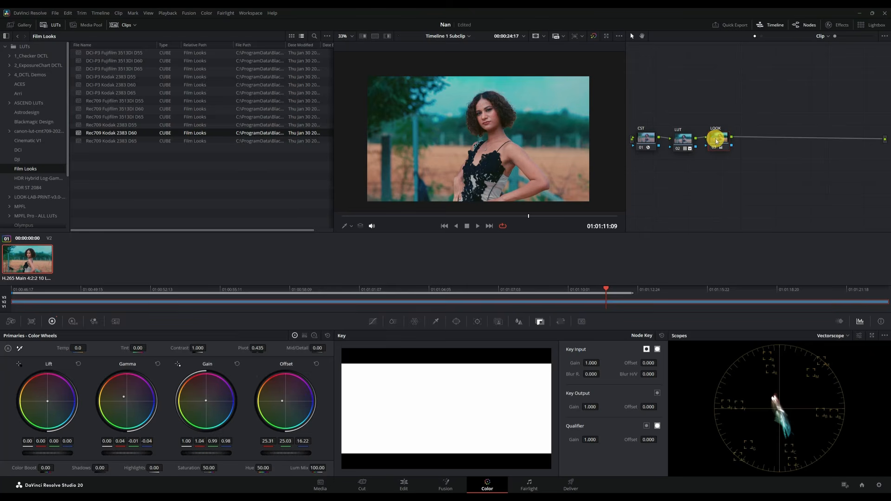
# Add a serial node after LOOK and label it SAT.
pyautogui.hotkey('alt', 's')
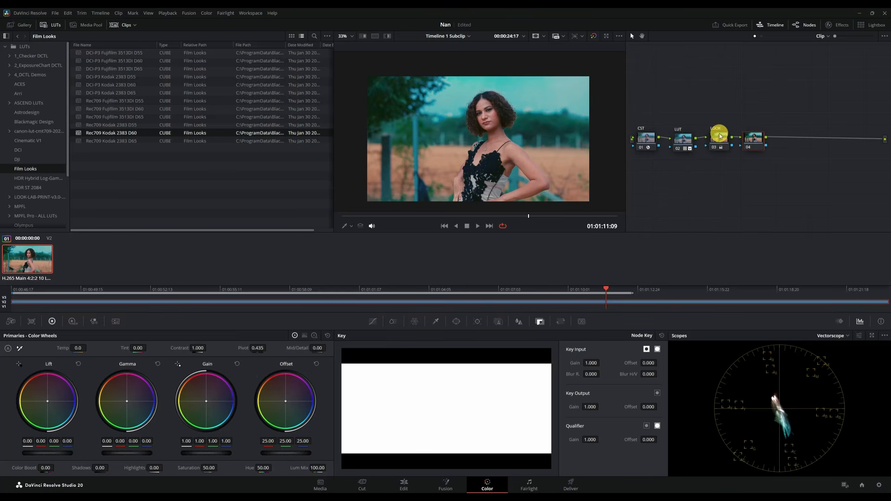
pyautogui.press('F2')
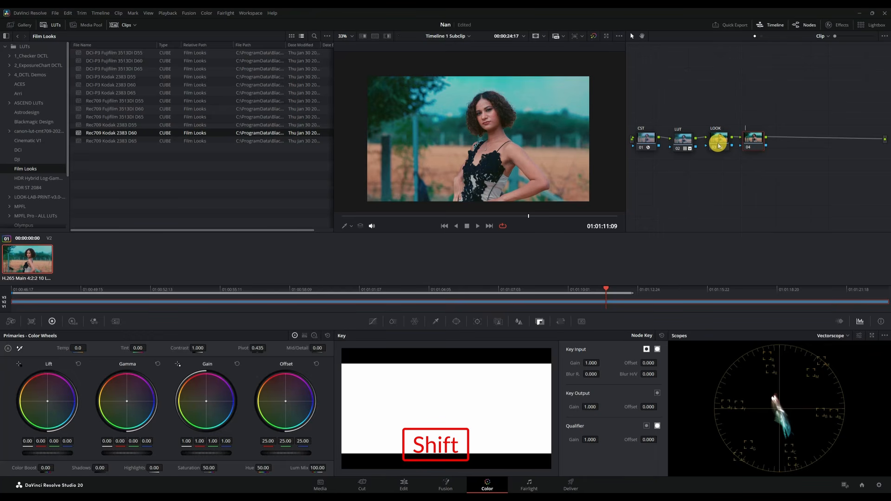
pyautogui.hotkey('shift', '/')
pyautogui.write('SAT')
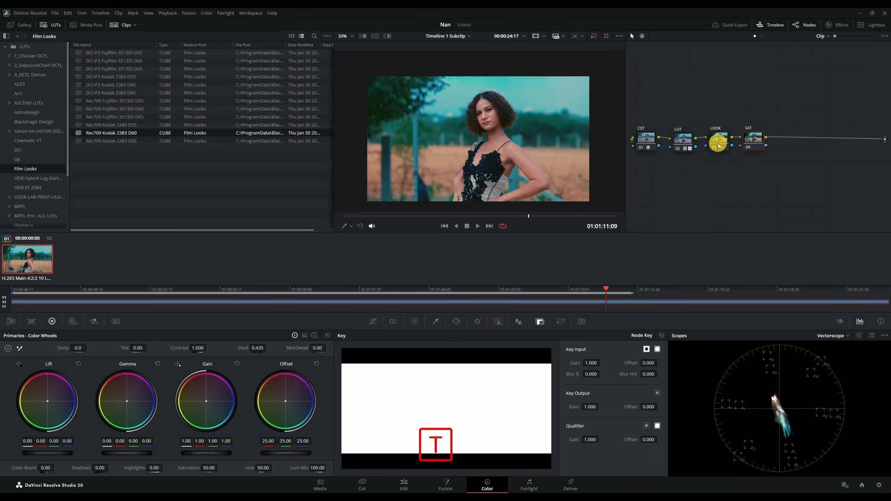
pyautogui.moveTo(753, 134); pyautogui.dragTo(752, 133)
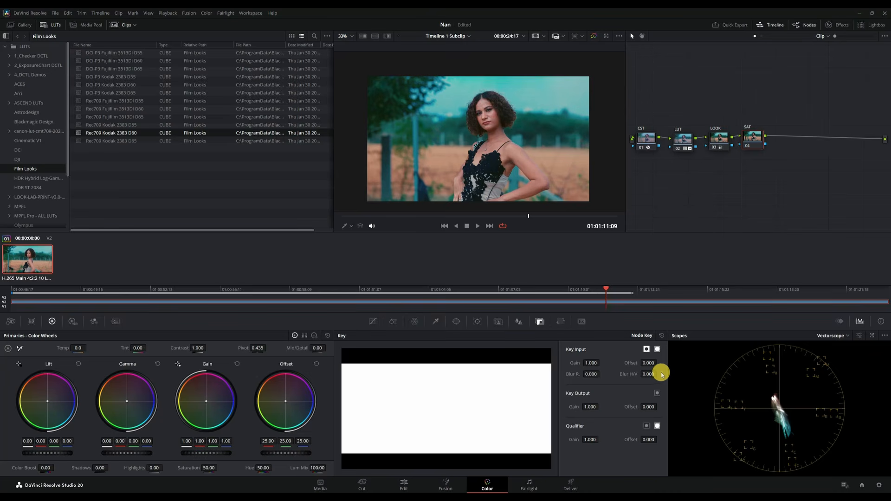
pyautogui.moveTo(752, 139); pyautogui.dragTo(752, 141)
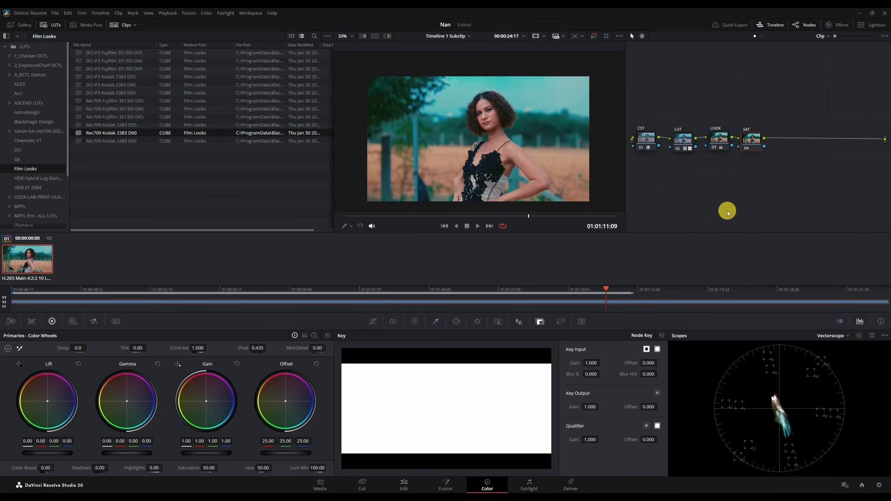
# Raise the SAT node's master Gamma to 0.01 and master Gain to 1.11, and line the node up after LOOK.
pyautogui.moveTo(752, 139); pyautogui.dragTo(749, 146)
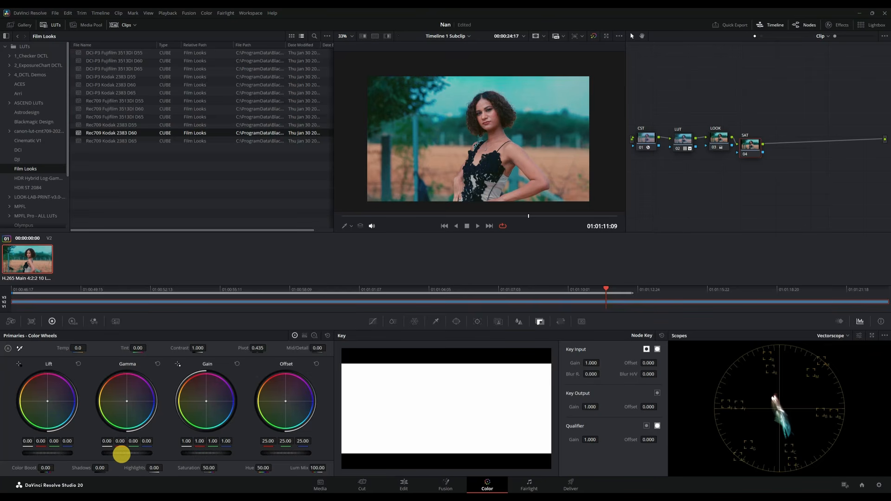
pyautogui.moveTo(123, 454); pyautogui.dragTo(159, 461)
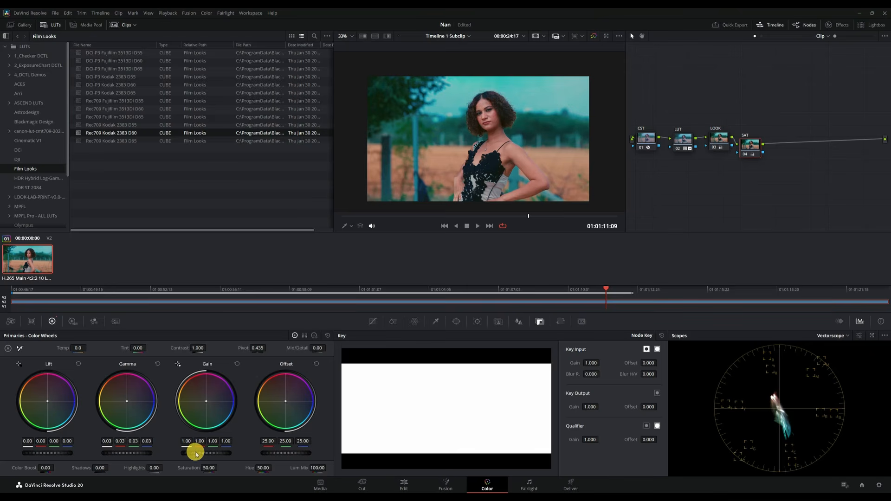
pyautogui.moveTo(194, 452)
pyautogui.mouseDown()
pyautogui.moveTo(213, 459)
pyautogui.moveTo(195, 457)
pyautogui.mouseUp()
pyautogui.moveTo(127, 454); pyautogui.dragTo(95, 456)
pyautogui.moveTo(201, 454); pyautogui.dragTo(252, 459)
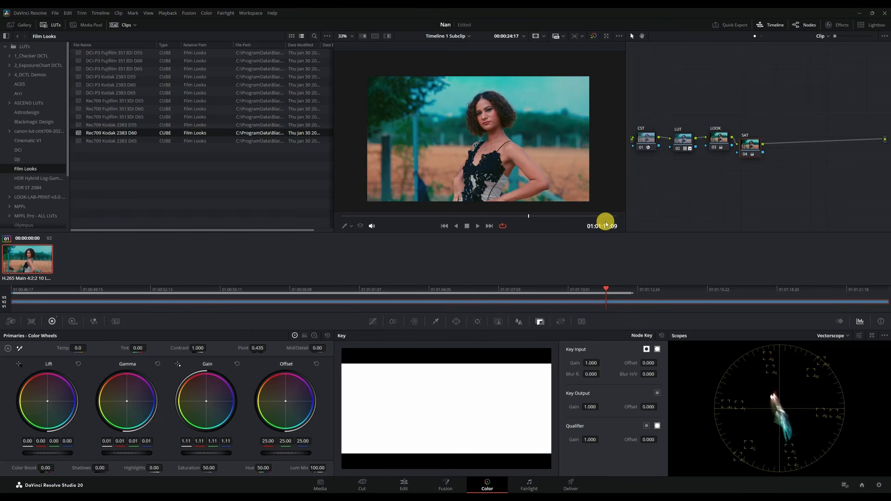
pyautogui.moveTo(748, 143)
pyautogui.mouseDown()
pyautogui.moveTo(756, 135)
pyautogui.moveTo(750, 144)
pyautogui.mouseUp()
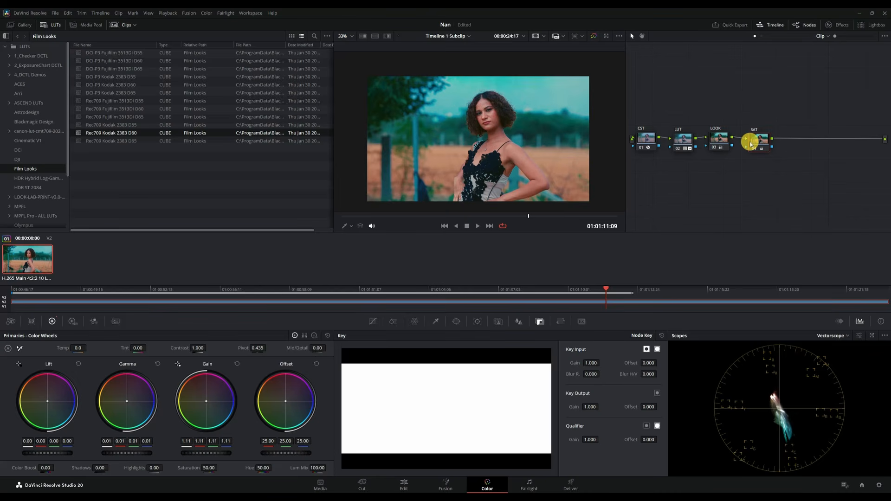
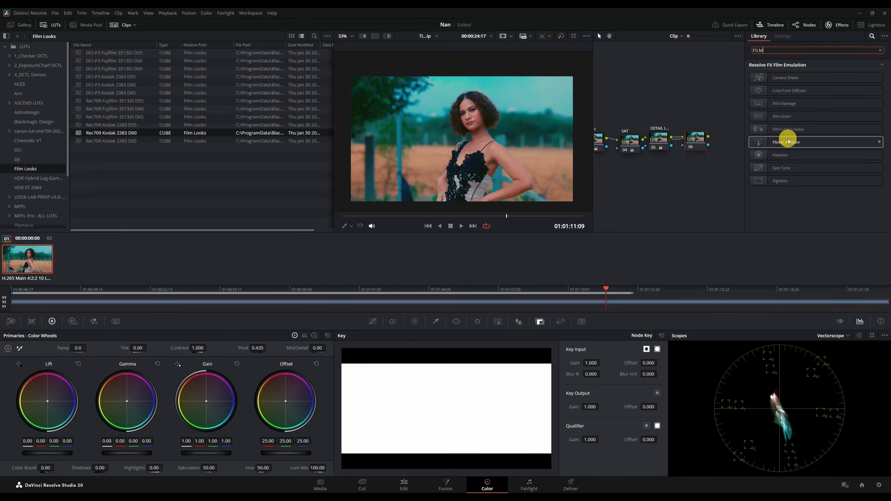
# Apply Film Damage to node 06, set Focal Factor to 0, turn off Changing Dirt and set Dirt Density to 0.
pyautogui.moveTo(757, 101); pyautogui.dragTo(698, 140)
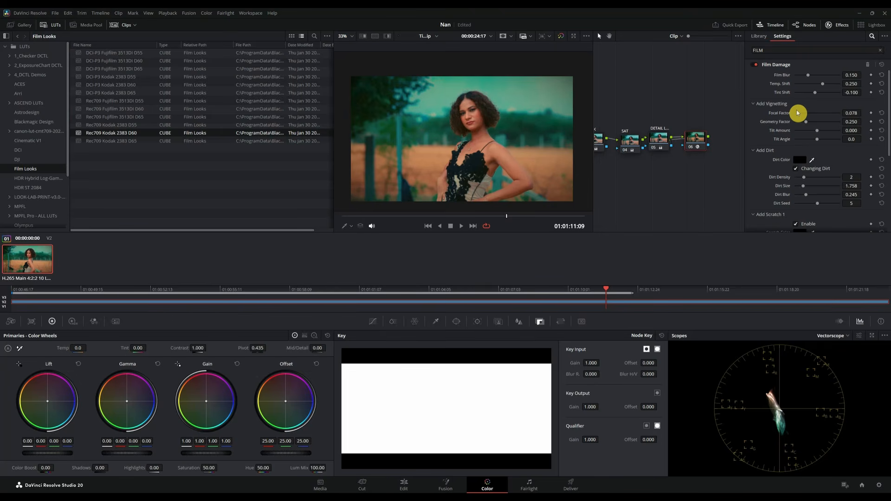
pyautogui.moveTo(797, 113); pyautogui.dragTo(775, 113)
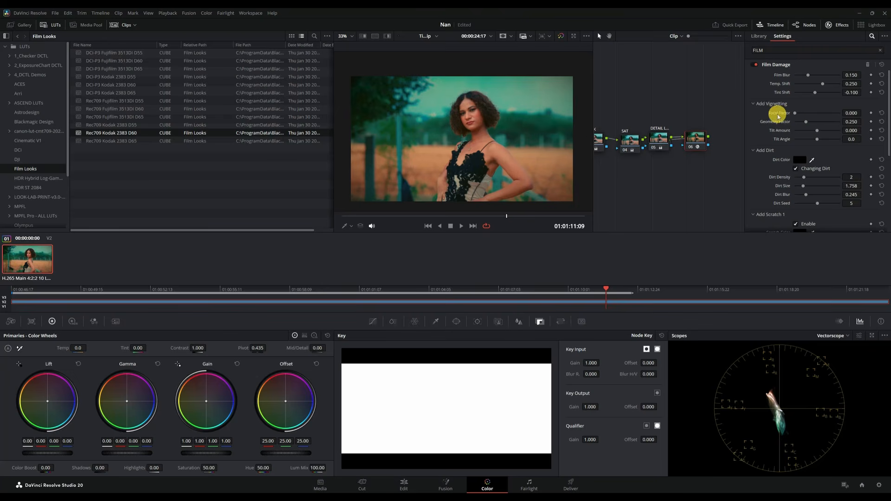
pyautogui.click(797, 169)
pyautogui.moveTo(804, 177); pyautogui.dragTo(771, 178)
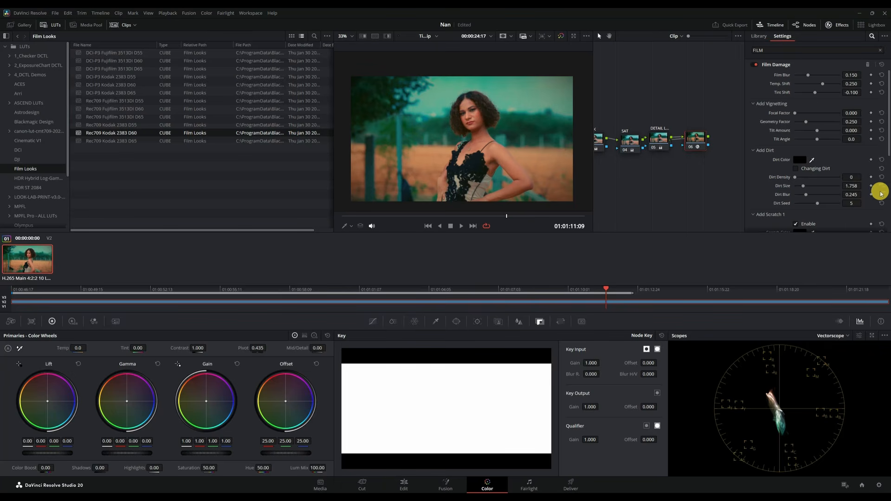
# Set the Film Damage Scratch 1 position to 0 and Film Blur to 0.112, labelling the node BLUR.
pyautogui.click(827, 215)
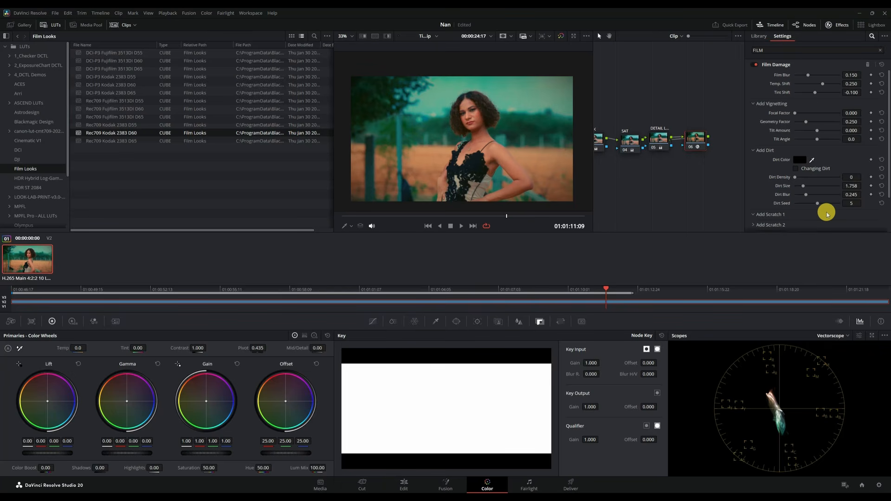
pyautogui.scroll(-2, 813, 189)
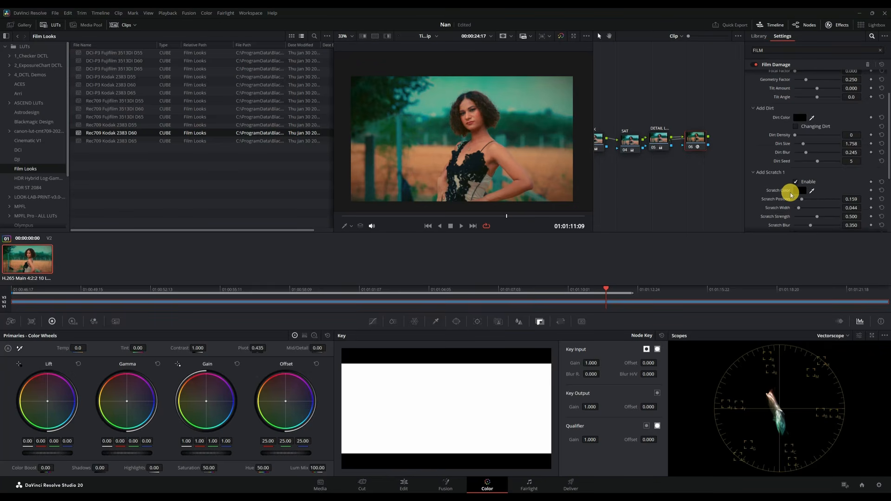
pyautogui.moveTo(802, 199); pyautogui.dragTo(792, 197)
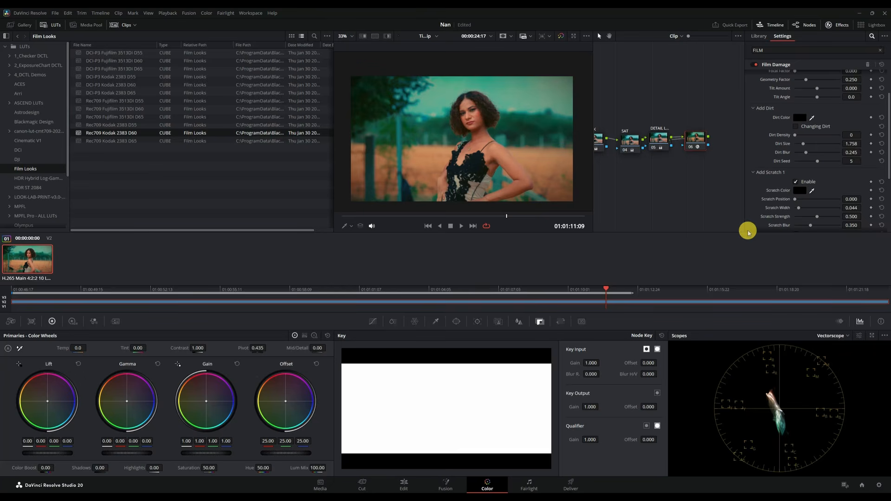
pyautogui.scroll(2, 808, 78)
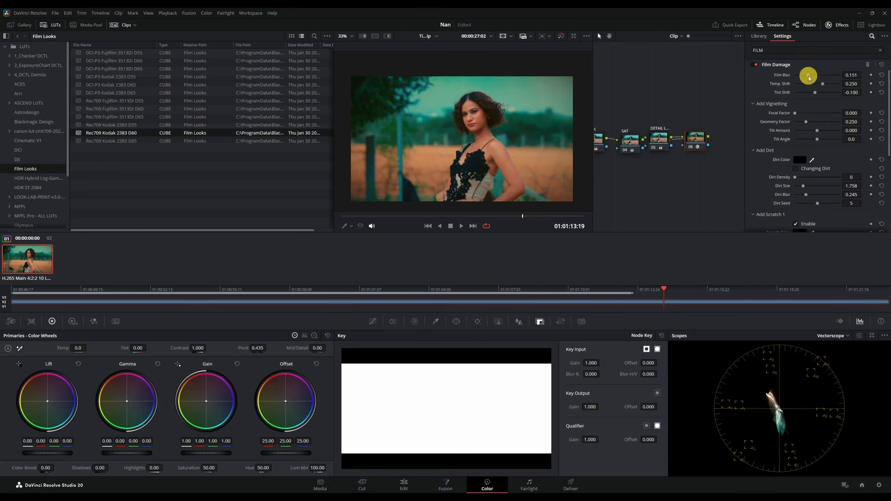
pyautogui.moveTo(809, 77); pyautogui.dragTo(800, 78)
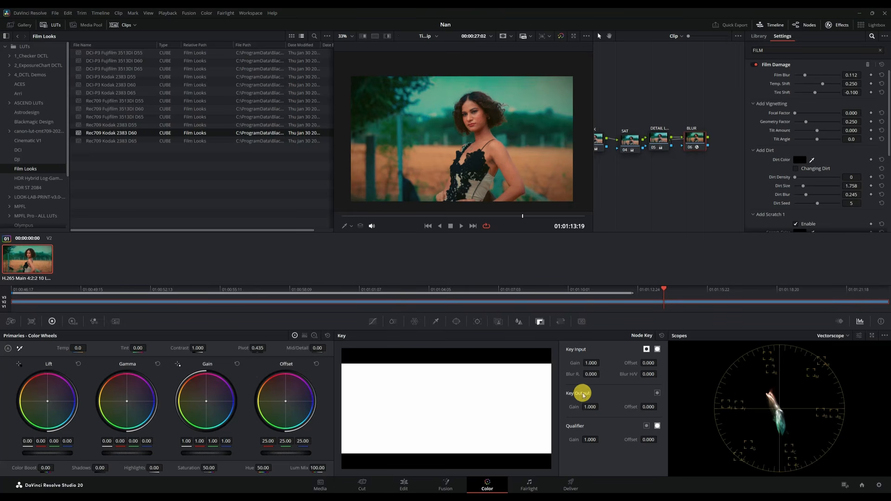
# Try lowering the BLUR node's Key Output Gain to 0.977, and undo the change.
pyautogui.moveTo(590, 407); pyautogui.dragTo(667, 419)
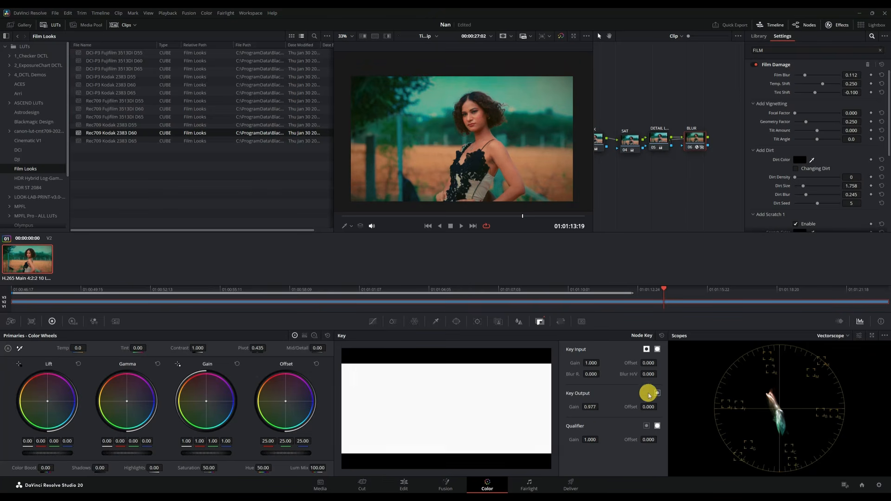
pyautogui.hotkey('ctrl', 'z')
# Move the DETAIL and BLUR nodes into a second row below the SAT node.
pyautogui.moveTo(697, 141); pyautogui.dragTo(696, 172)
pyautogui.moveTo(659, 136); pyautogui.dragTo(636, 191)
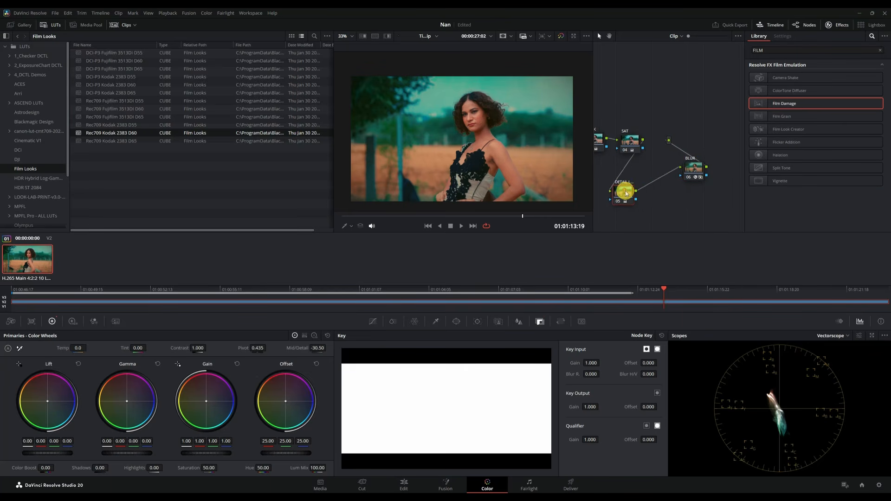
pyautogui.moveTo(698, 176); pyautogui.dragTo(697, 175)
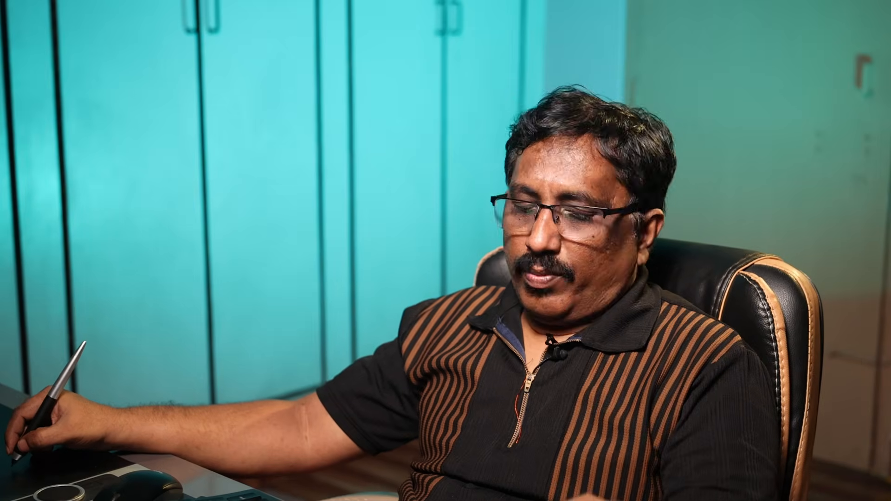
# Add a serial node after BLUR and apply the Film Grain effect to it.
pyautogui.hotkey('alt', 's')
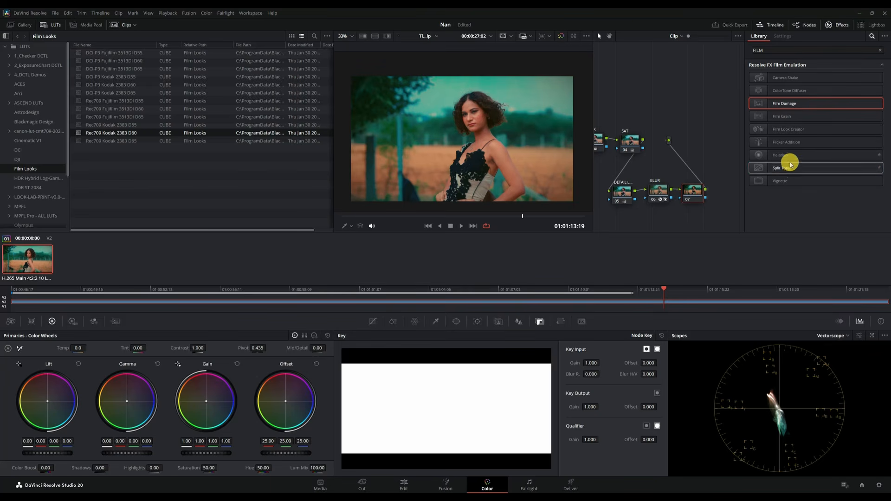
pyautogui.moveTo(773, 50); pyautogui.dragTo(716, 42)
pyautogui.write('GRAIN')
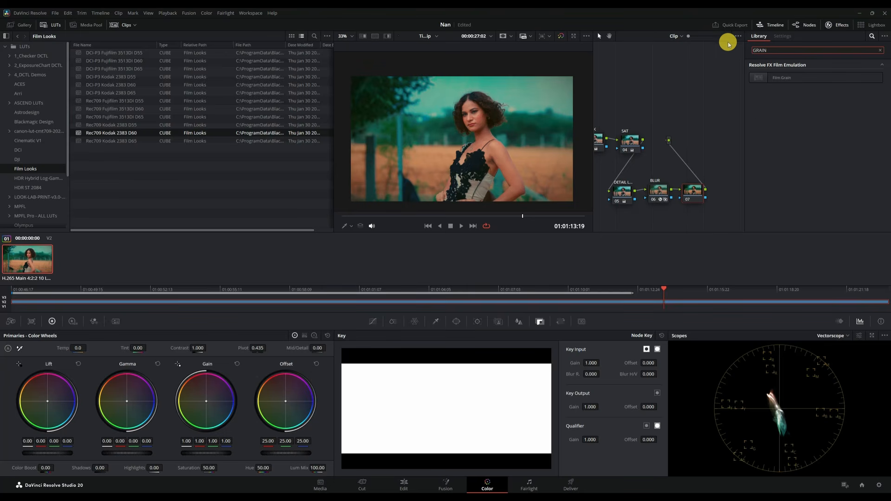
pyautogui.moveTo(756, 78); pyautogui.dragTo(701, 191)
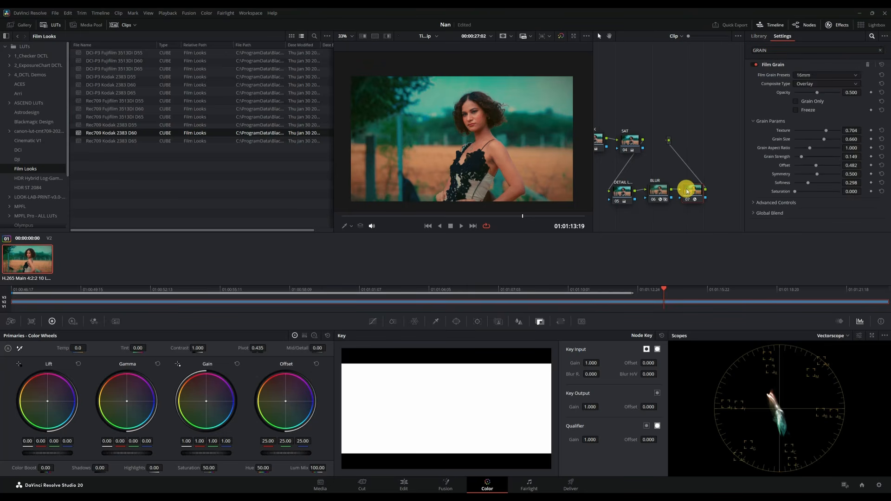
# Set the Film Grain effect to the 35mm preset with an opacity of 0.519.
pyautogui.click(806, 77)
pyautogui.click(808, 84)
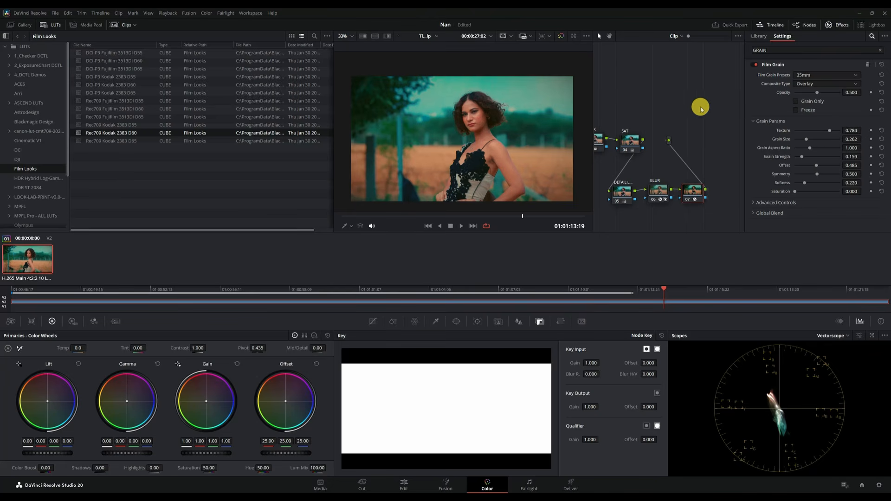
pyautogui.moveTo(705, 233); pyautogui.dragTo(617, 134)
pyautogui.moveTo(594, 171); pyautogui.dragTo(549, 179)
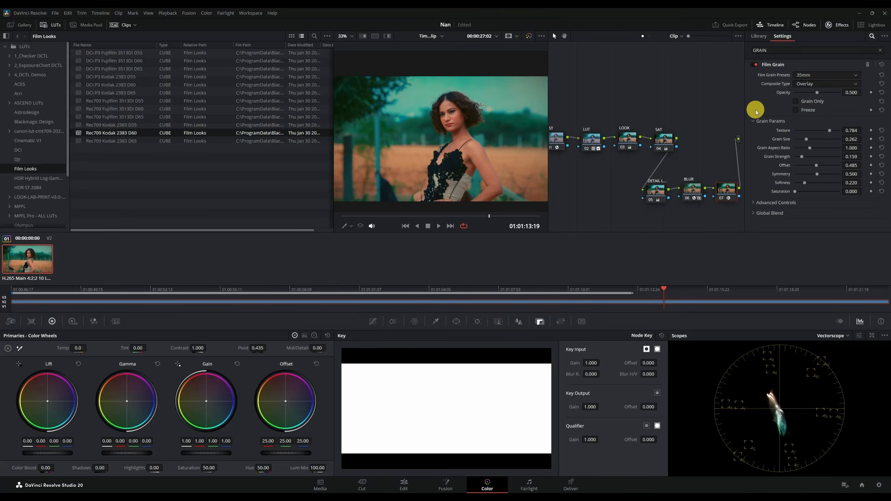
pyautogui.moveTo(817, 93); pyautogui.dragTo(818, 94)
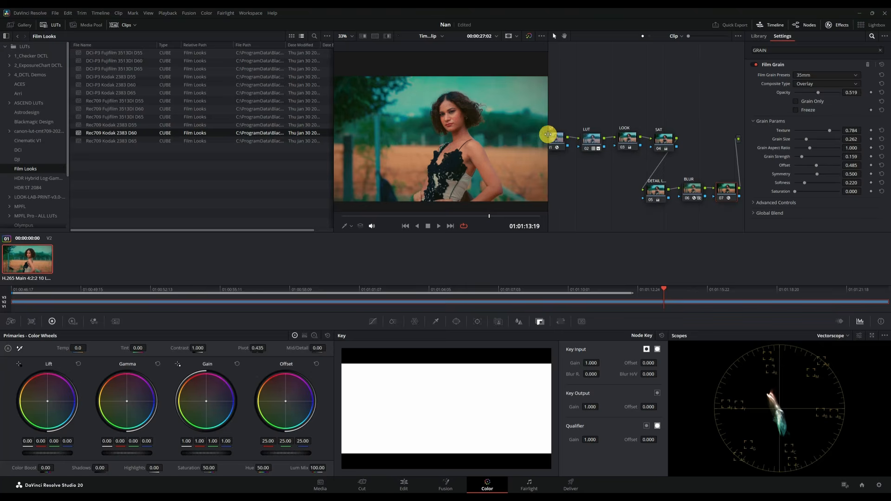
# Add a serial node between LUT and LOOK, line it up in the row, and label it PRIMARY.
pyautogui.moveTo(549, 135); pyautogui.dragTo(646, 149)
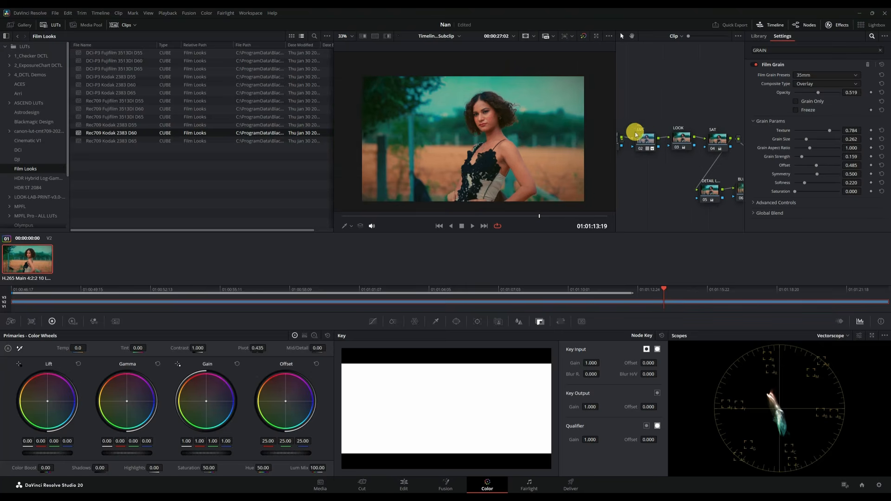
pyautogui.click(416, 137)
pyautogui.moveTo(417, 138); pyautogui.dragTo(443, 138)
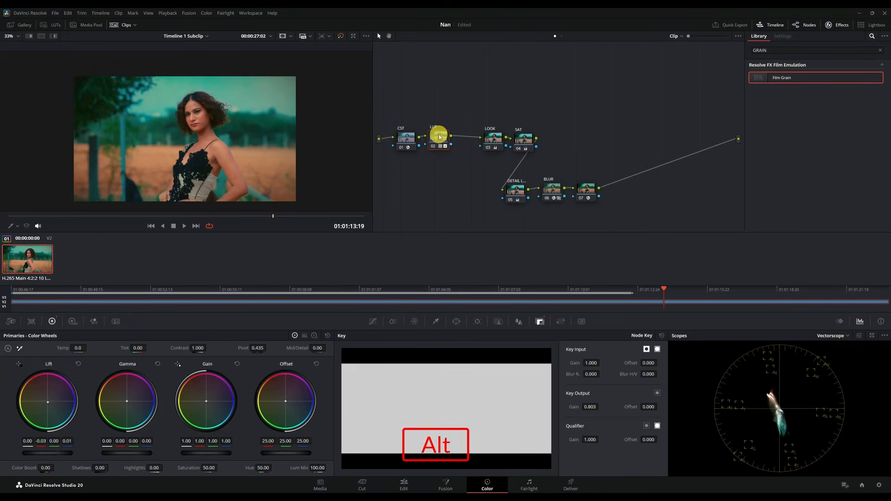
pyautogui.hotkey('alt', 's')
pyautogui.moveTo(471, 157); pyautogui.dragTo(460, 140)
pyautogui.press('shift')
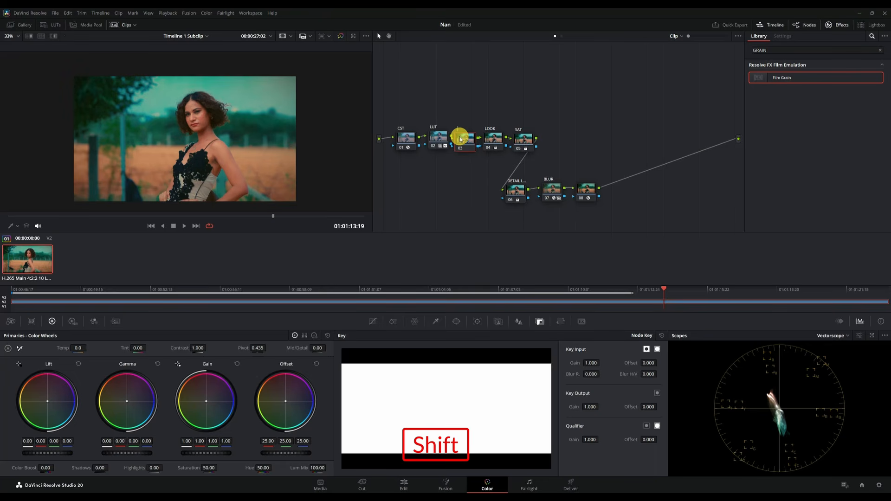
pyautogui.write('PRIM')
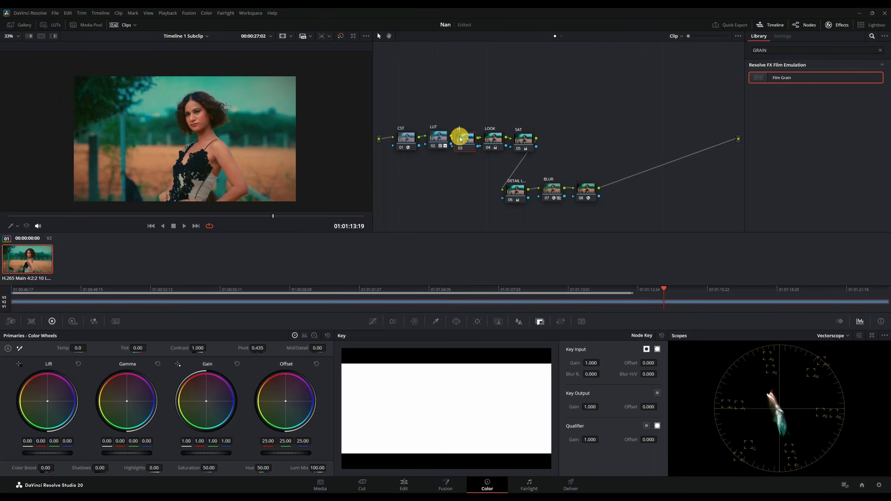
pyautogui.write('ARY')
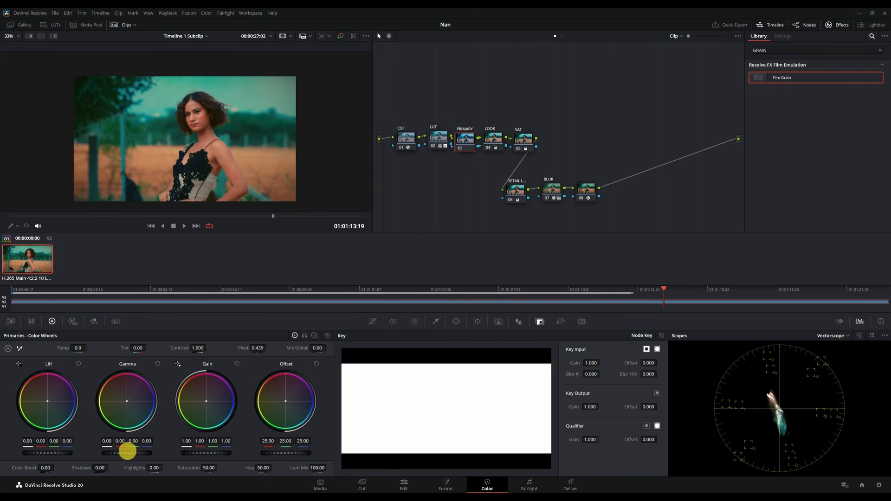
# Raise the PRIMARY node's master Gamma to 0.03 and adjust its master Gain.
pyautogui.moveTo(127, 450); pyautogui.dragTo(140, 452)
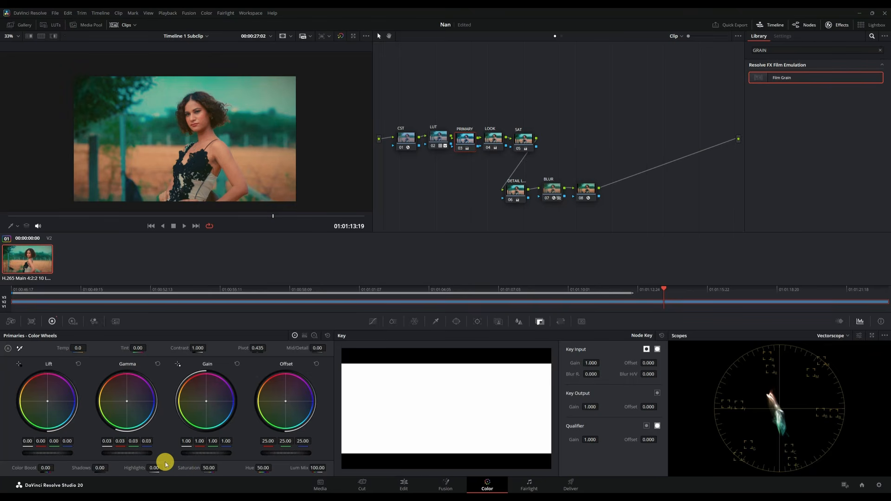
pyautogui.moveTo(199, 454); pyautogui.dragTo(216, 463)
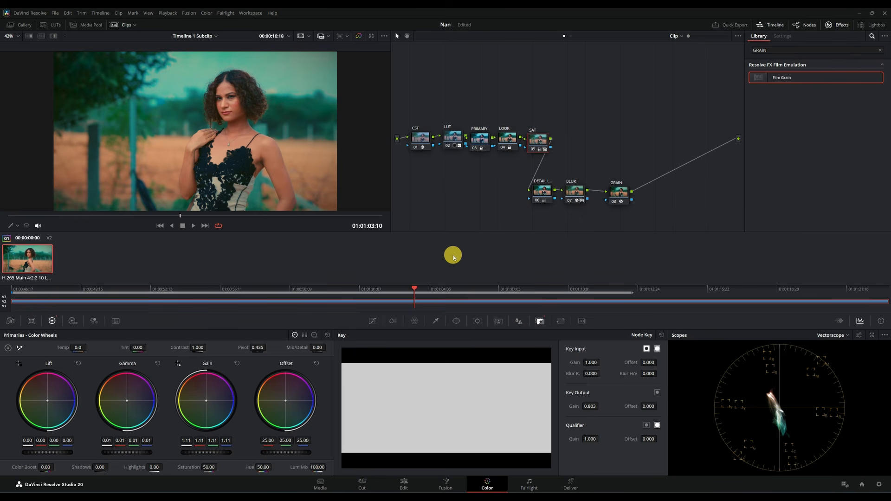
# Apply 2.40 output blanking to the timeline.
pyautogui.click(96, 13)
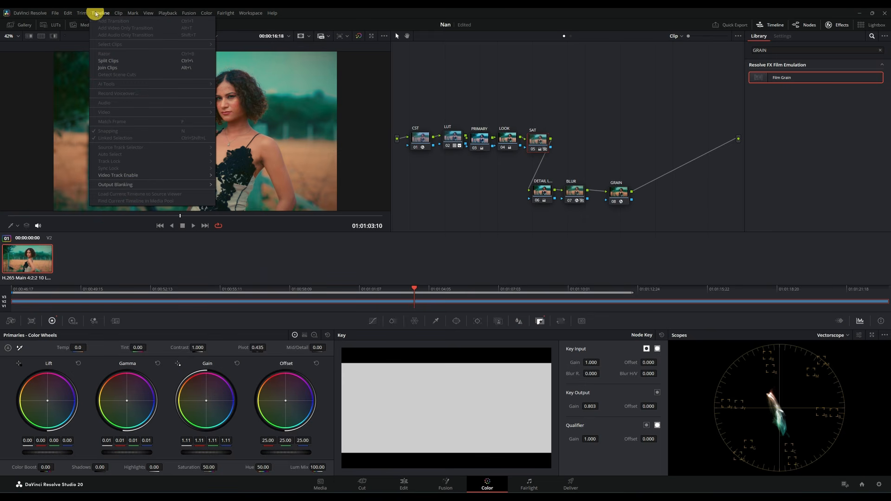
pyautogui.moveTo(146, 185)
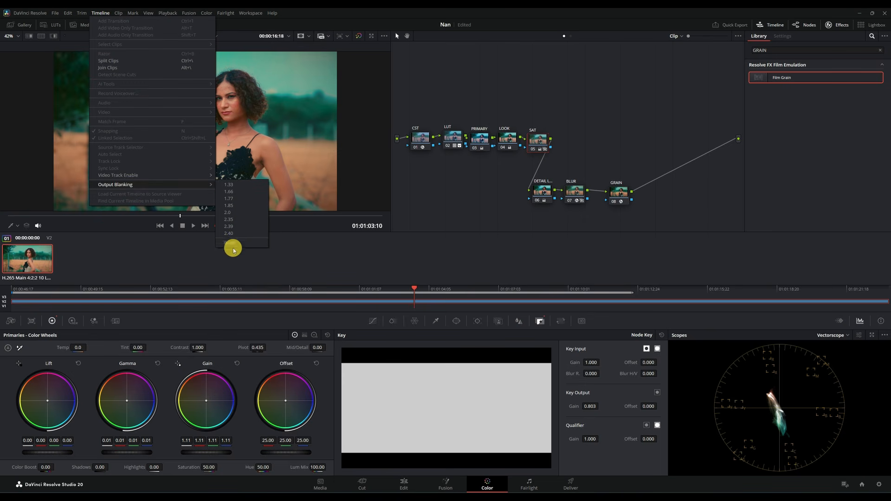
pyautogui.click(232, 234)
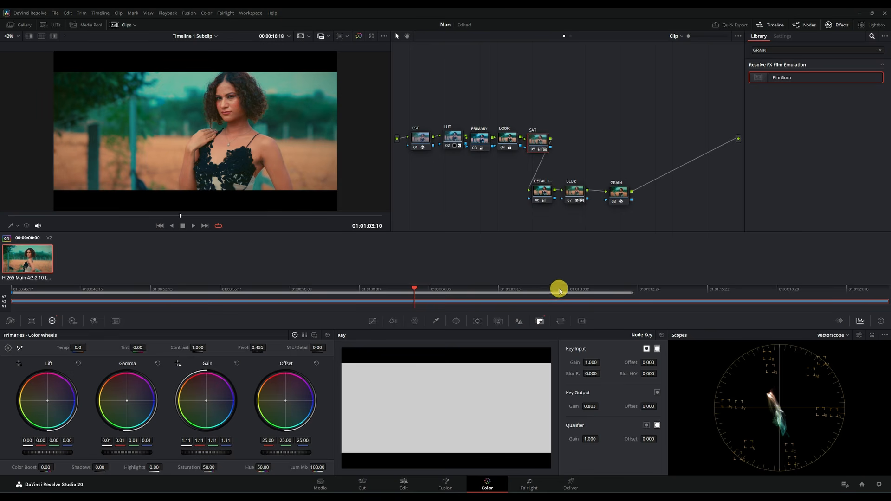
# Reframe the clip with an Input Sizing Tilt of -74.198, and play it back.
pyautogui.click(561, 321)
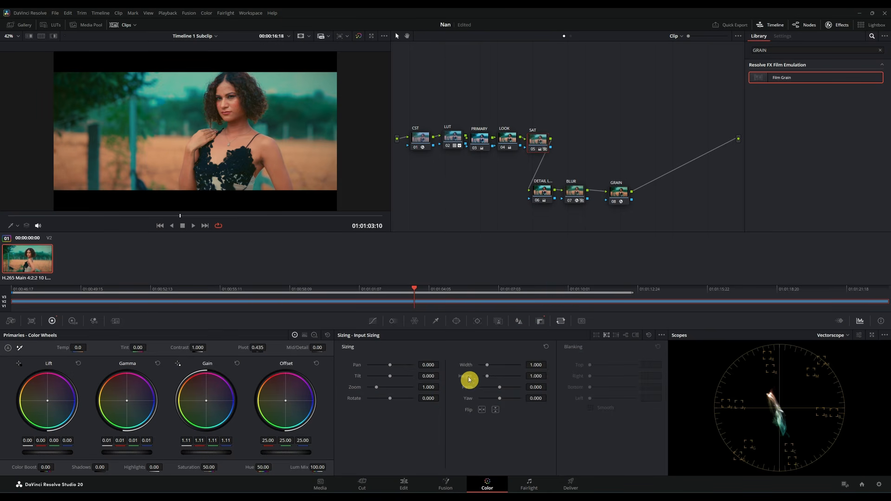
pyautogui.moveTo(390, 374); pyautogui.dragTo(390, 374)
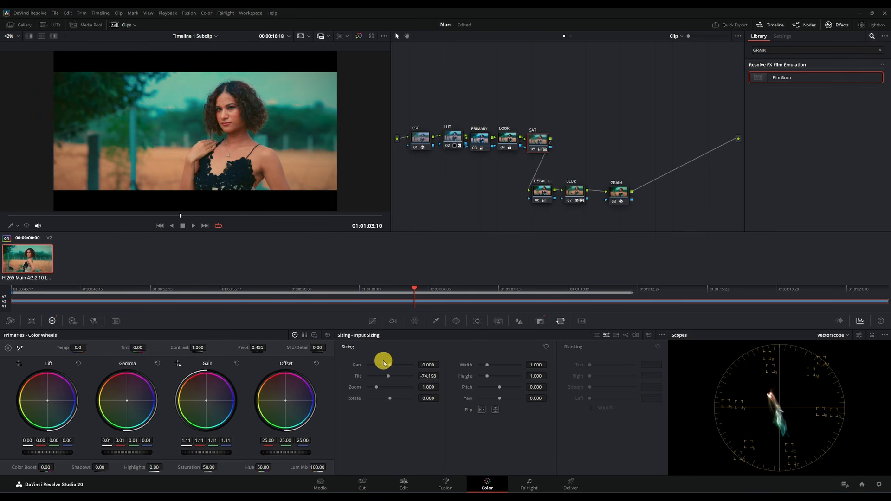
pyautogui.press('space')
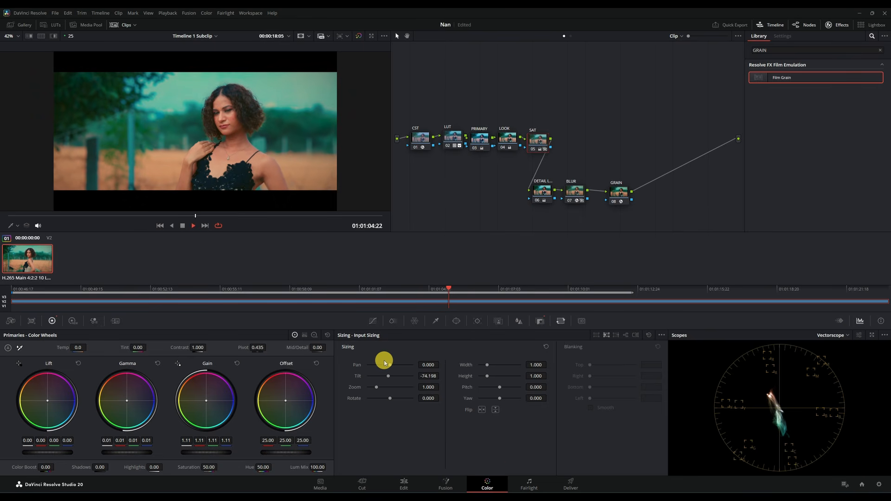